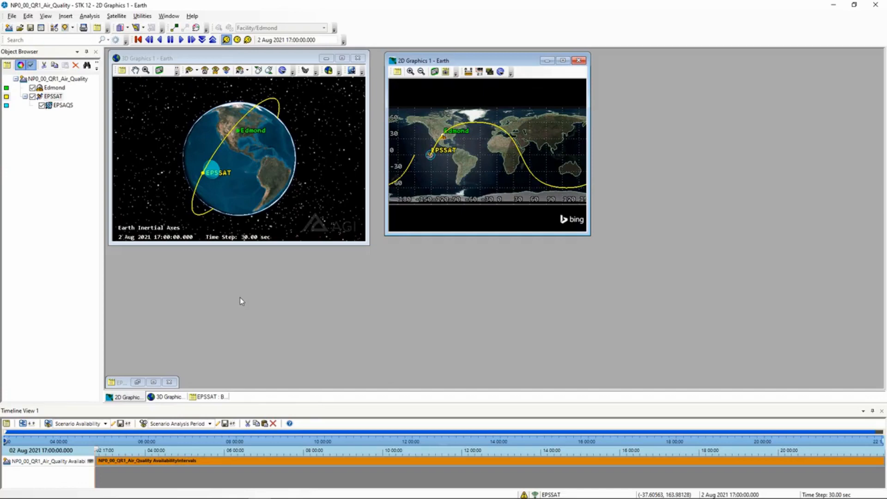
Rotate the 3D globe and launch access analysis for the EPSSAT satellite
mouse_move(258, 161)
mouse_down()
mouse_move(245, 162)
mouse_move(253, 163)
mouse_up()
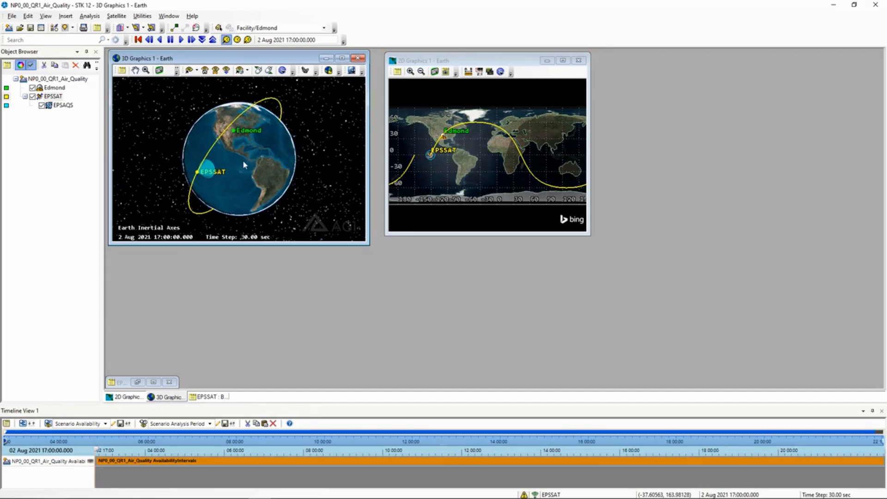
drag(242, 160, 240, 162)
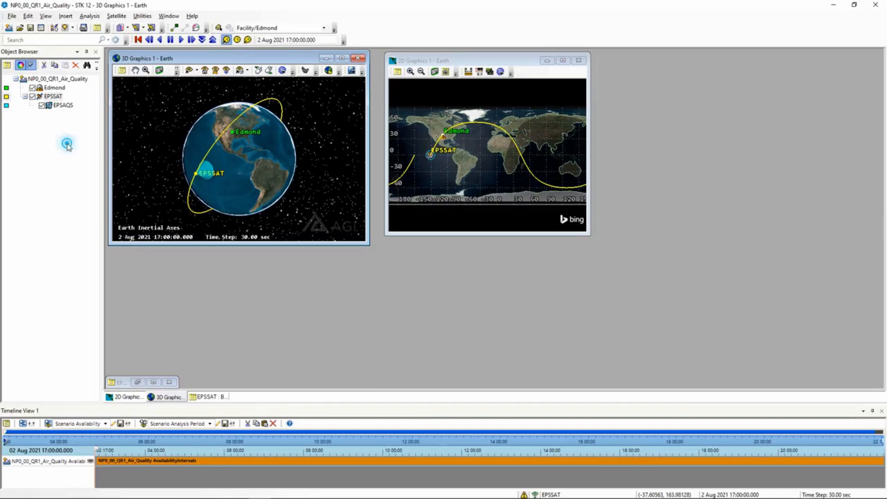
click(53, 96)
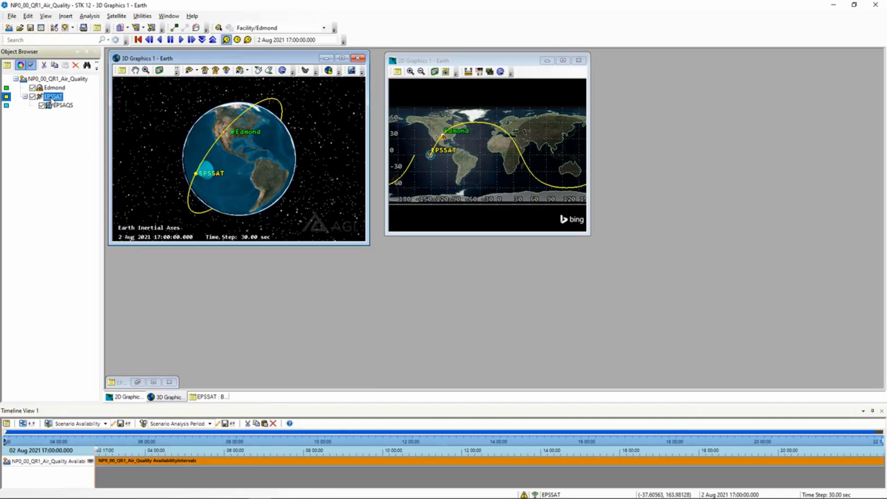
right_click(52, 98)
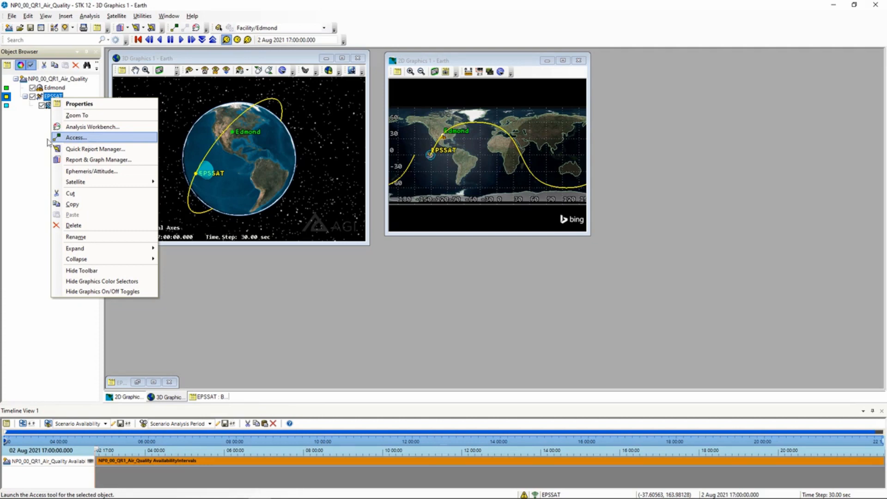
click(88, 138)
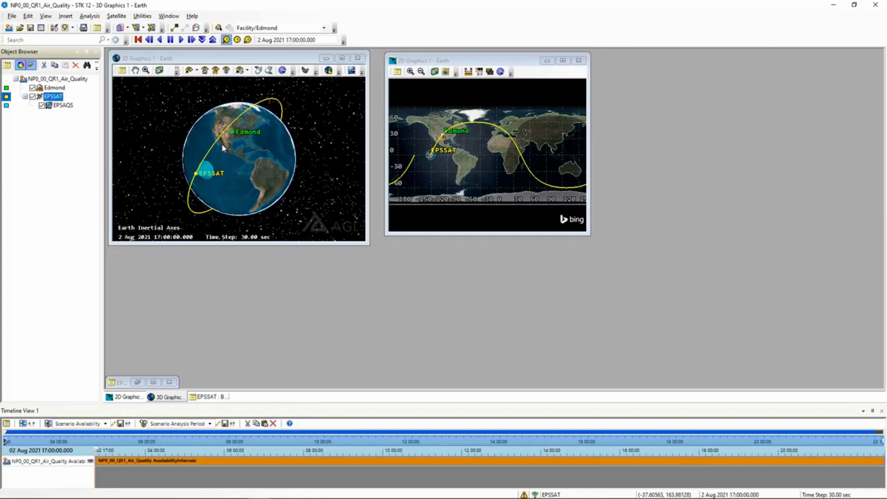
Compute access from the EPSAQS sensor to the Edmond facility
click(63, 106)
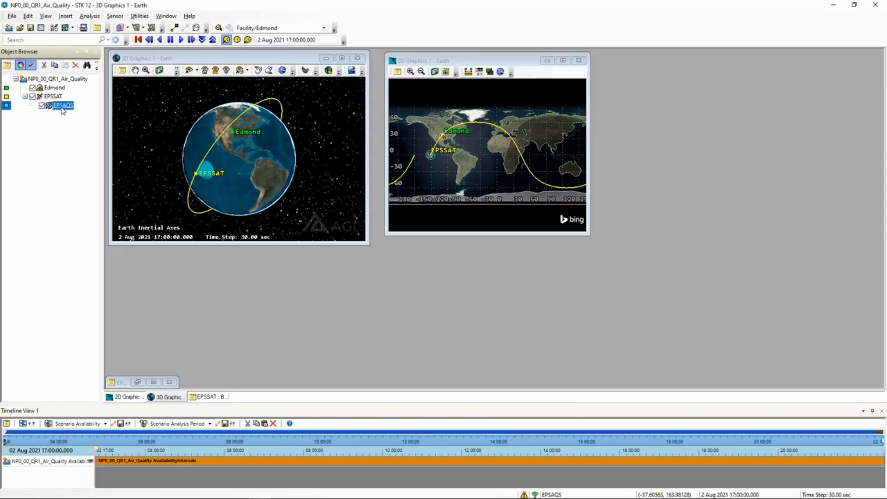
right_click(63, 107)
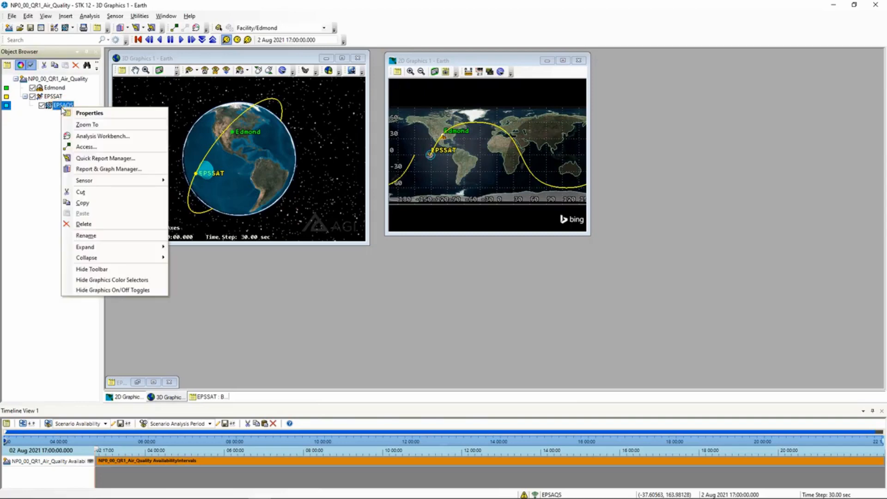
click(90, 147)
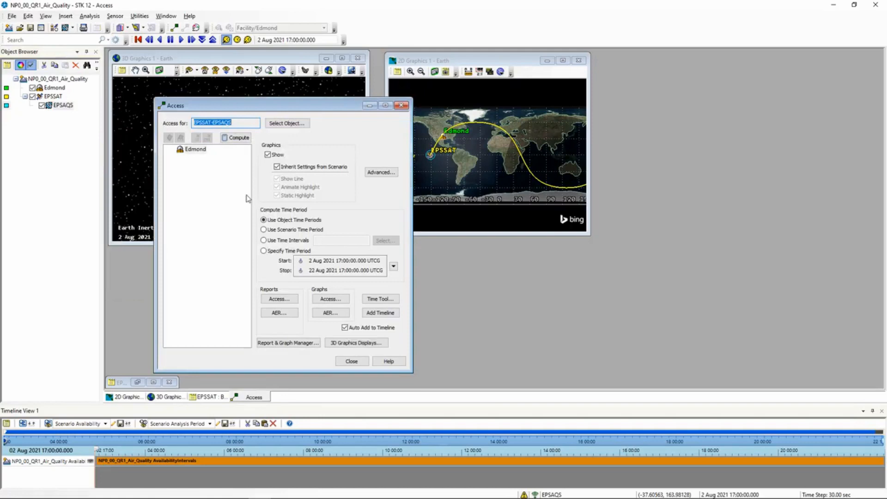
drag(273, 105, 491, 93)
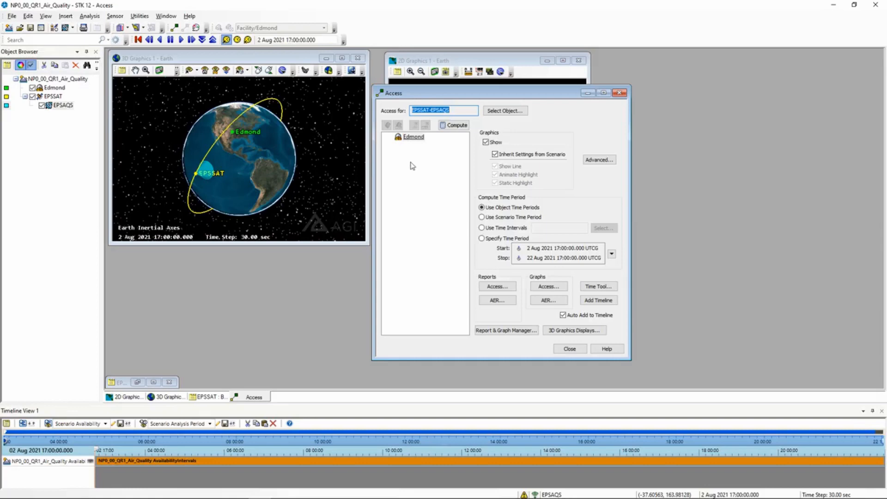
click(409, 138)
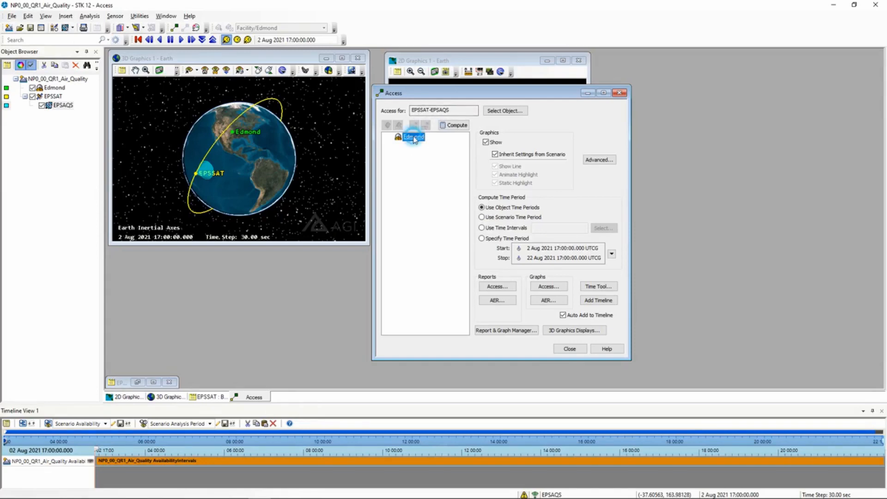
click(456, 125)
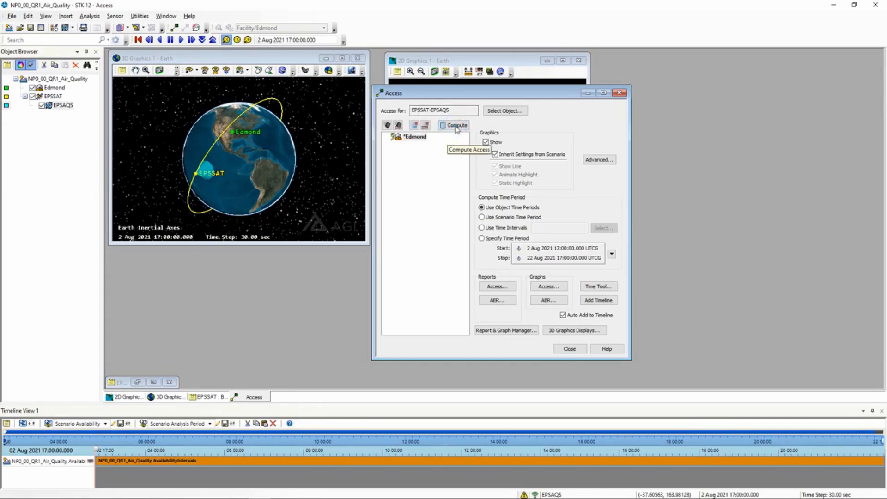
click(497, 287)
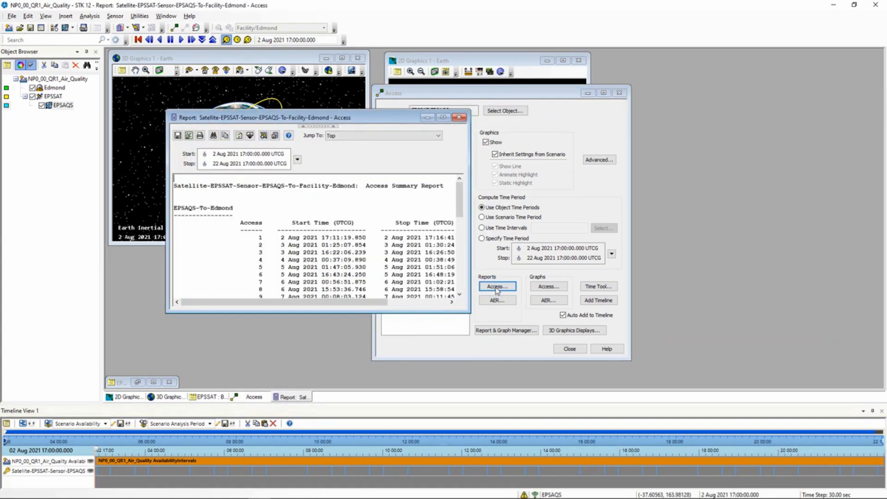
drag(342, 119, 567, 83)
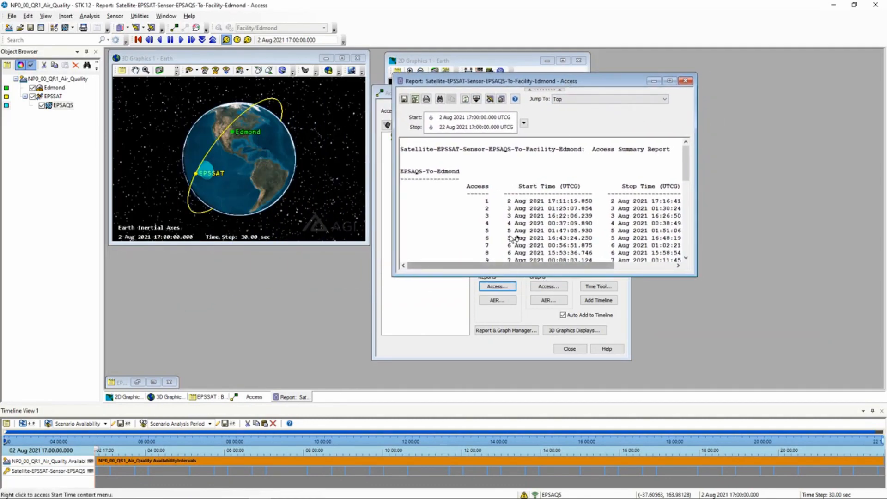
drag(501, 266, 561, 265)
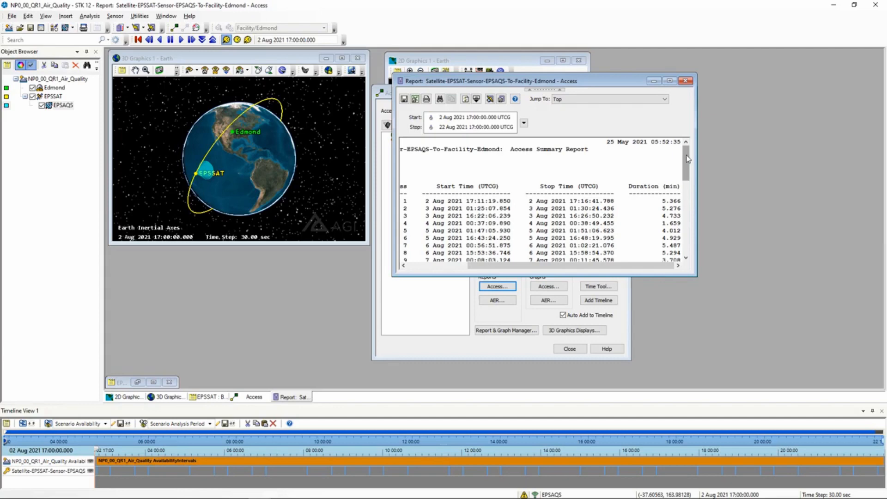
drag(687, 158, 688, 233)
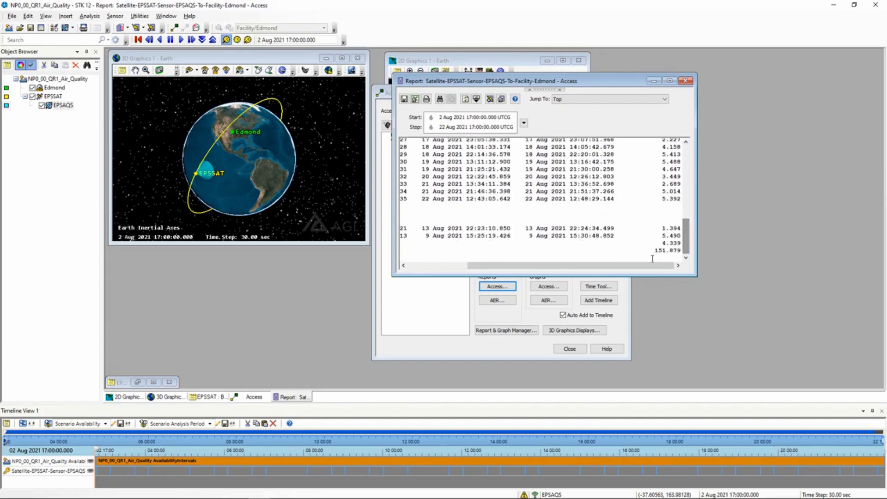
drag(643, 266, 564, 271)
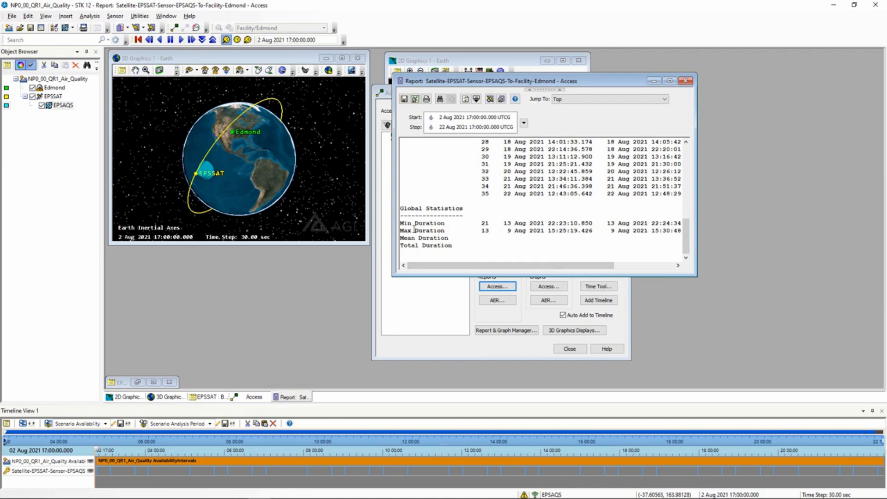
drag(437, 265, 499, 266)
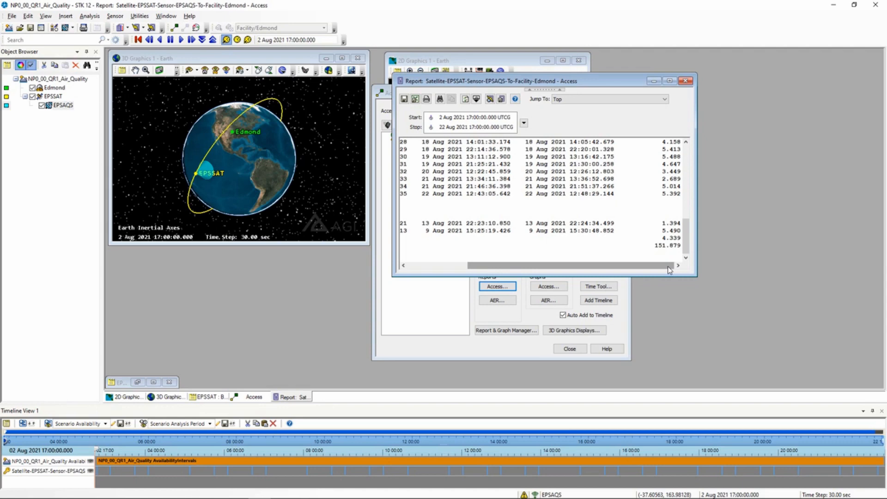
click(685, 80)
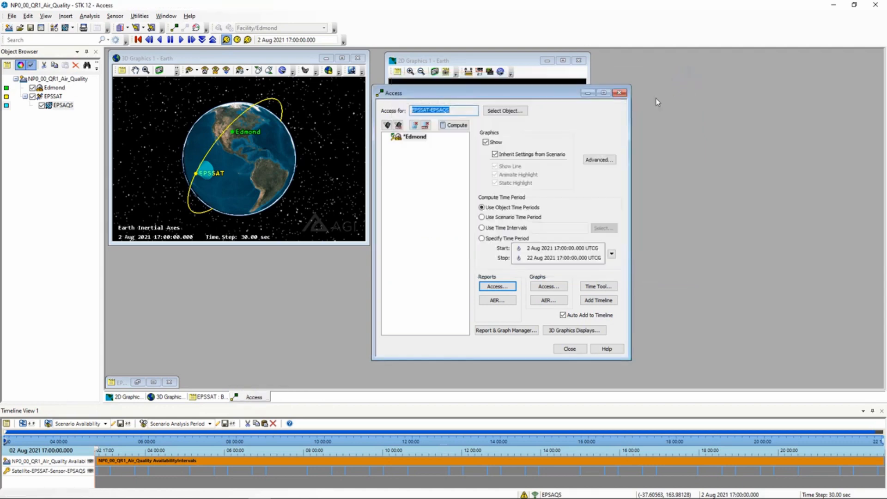
Reopen Access for the EPSAQS sensor and recompute its access to Edmond
click(569, 349)
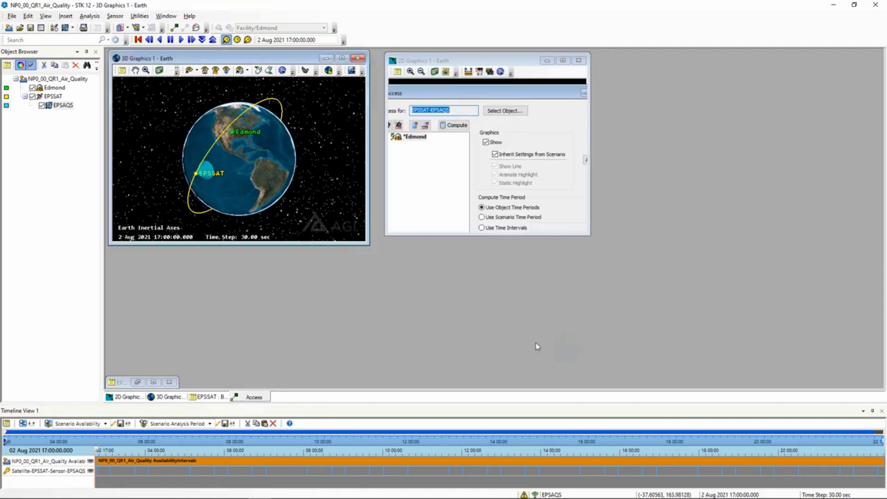
click(60, 105)
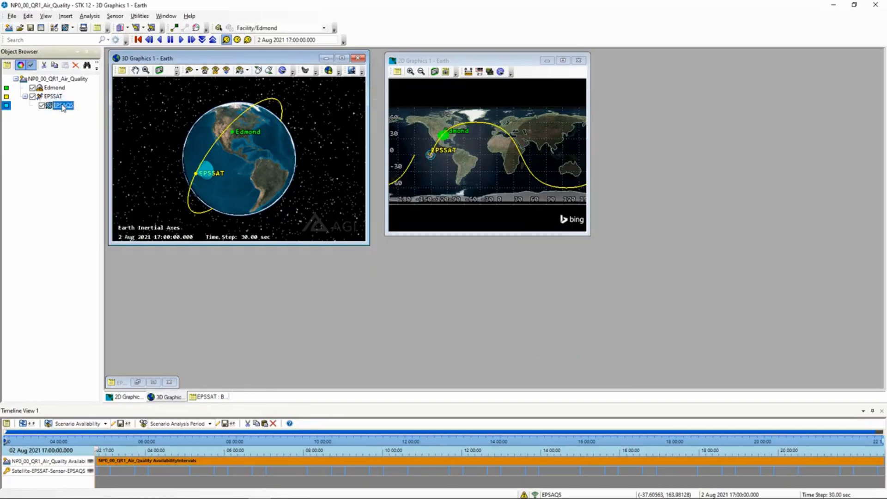
right_click(63, 106)
click(100, 147)
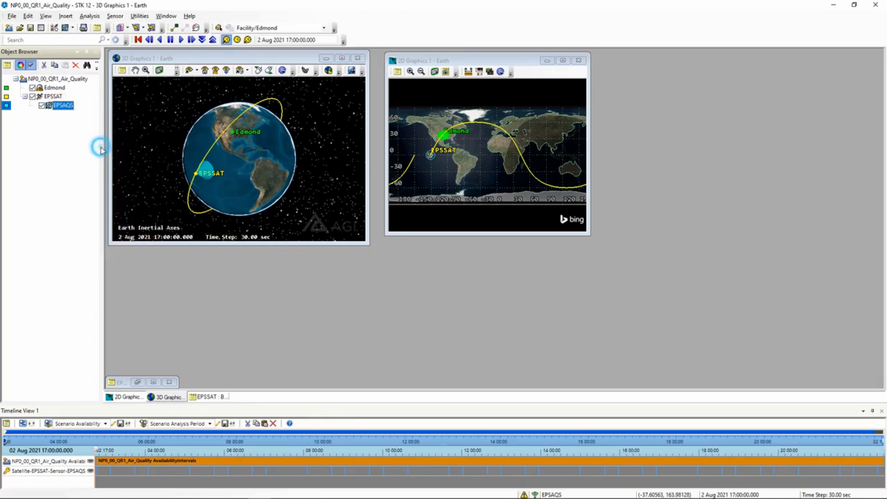
click(415, 136)
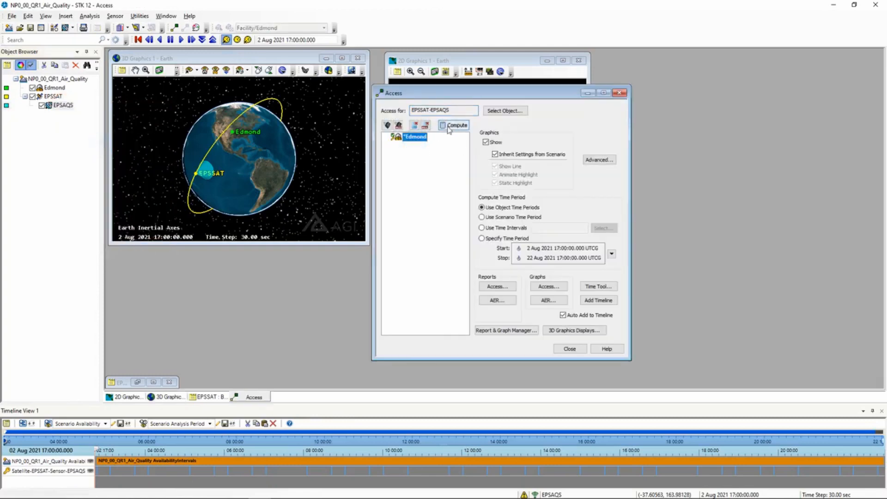
click(449, 129)
Show the EPSAQS-to-Edmond access report, close the Access dialog, and move the report right
click(497, 287)
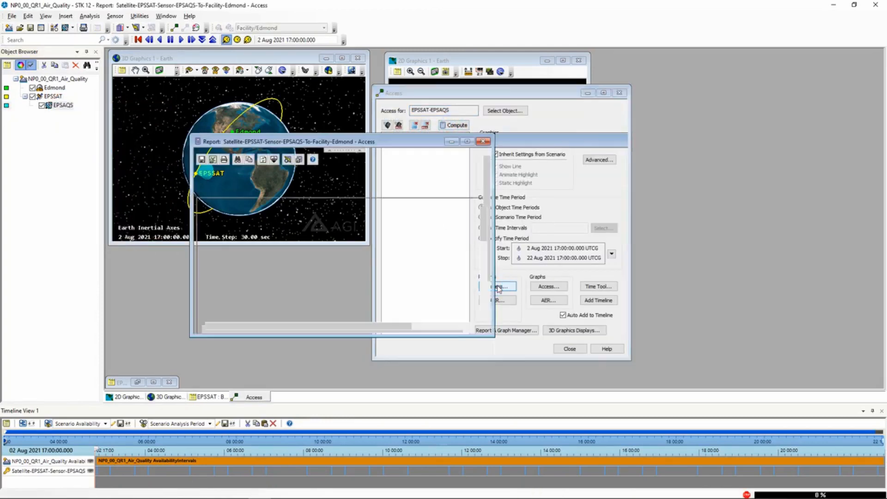
click(570, 349)
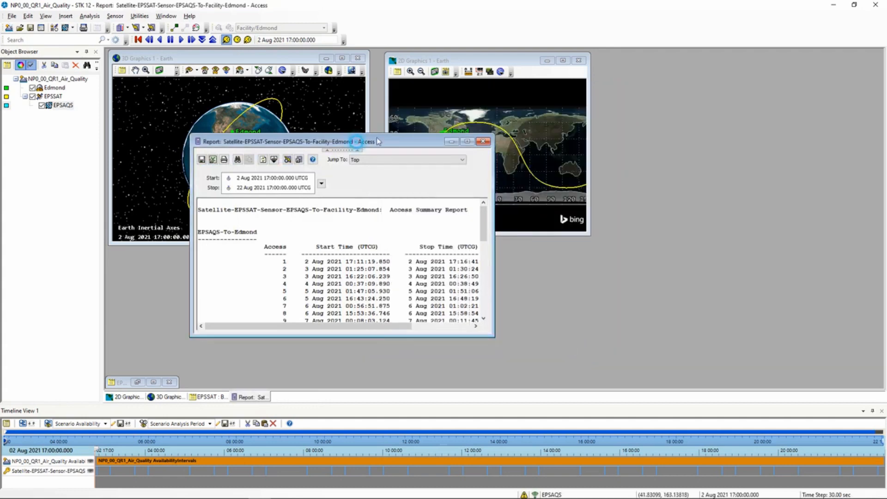
drag(376, 140, 581, 124)
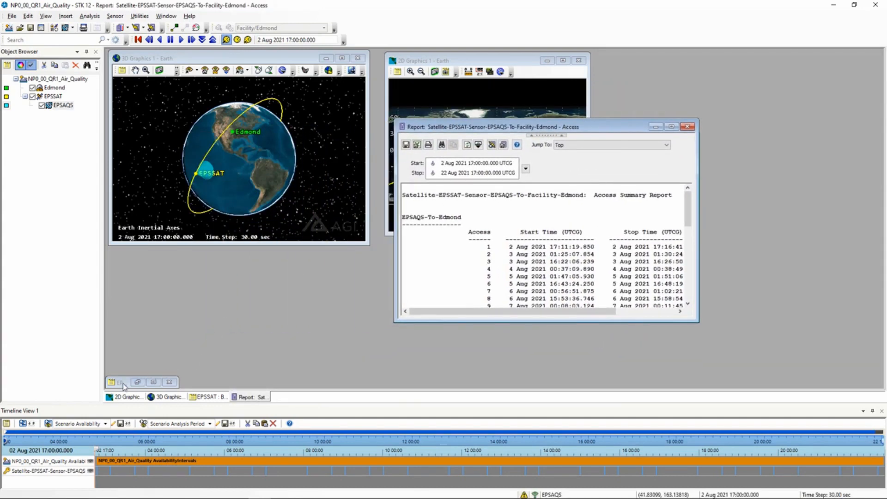
Change EPSSAT's apogee altitude from 1500 km to 2000 km and apply it
click(139, 382)
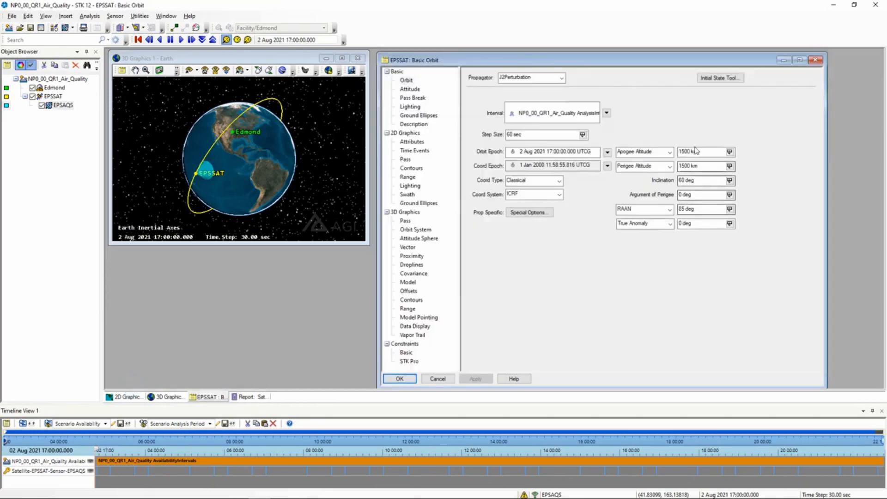
drag(684, 151, 675, 155)
text(20)
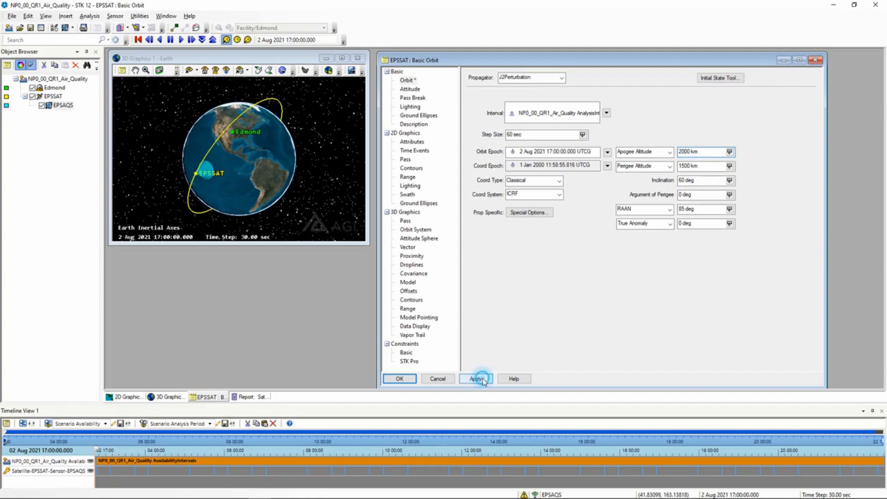
click(479, 378)
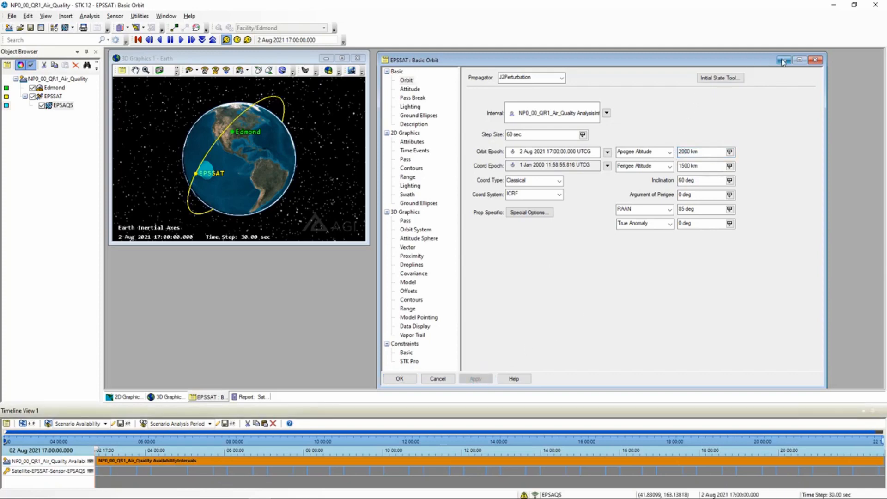
Minimize the orbit properties, then reposition and scroll the access report
click(784, 60)
drag(529, 124, 514, 107)
drag(497, 296, 584, 297)
mouse_move(673, 180)
mouse_down()
mouse_move(678, 271)
mouse_move(683, 175)
mouse_up()
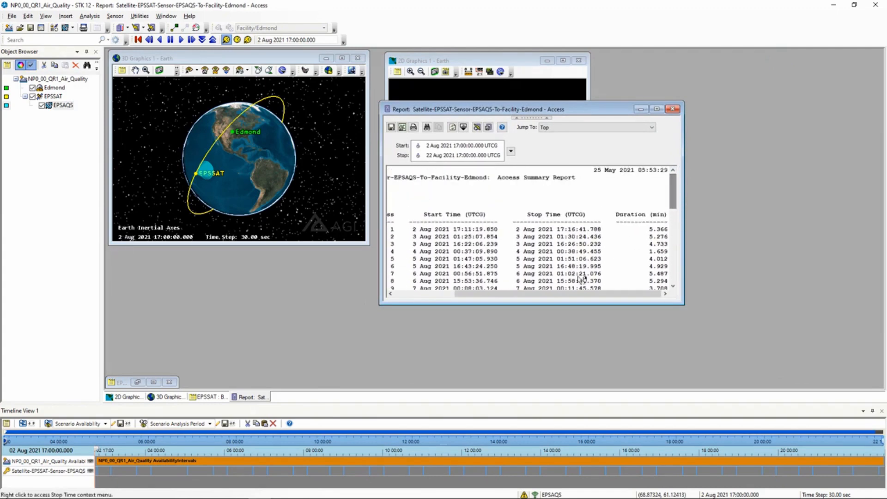
Refresh the Edmond access report for the 2000 km apogee, showing 40 passes totalling 212.277 minutes
drag(556, 296, 497, 296)
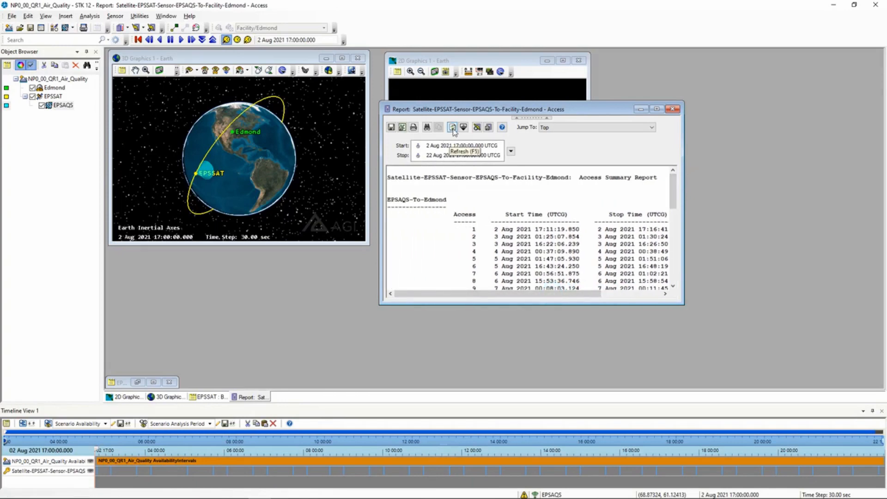
click(453, 129)
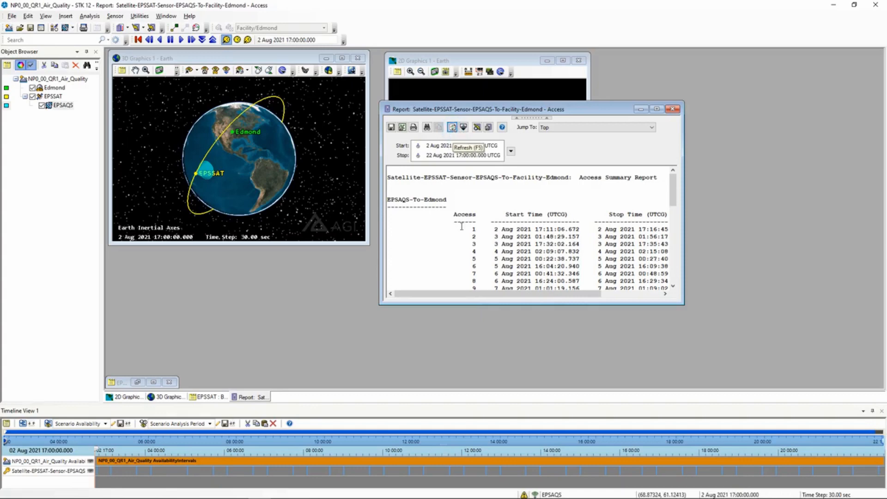
drag(469, 296, 547, 296)
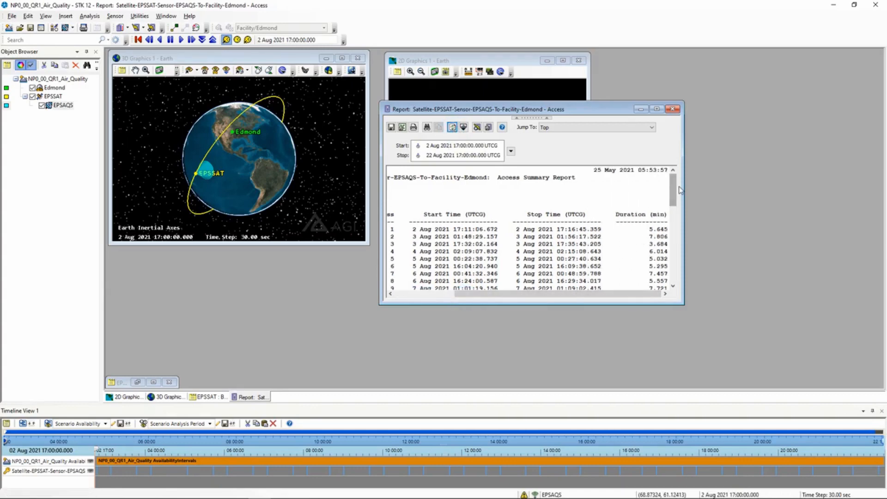
drag(674, 186, 680, 277)
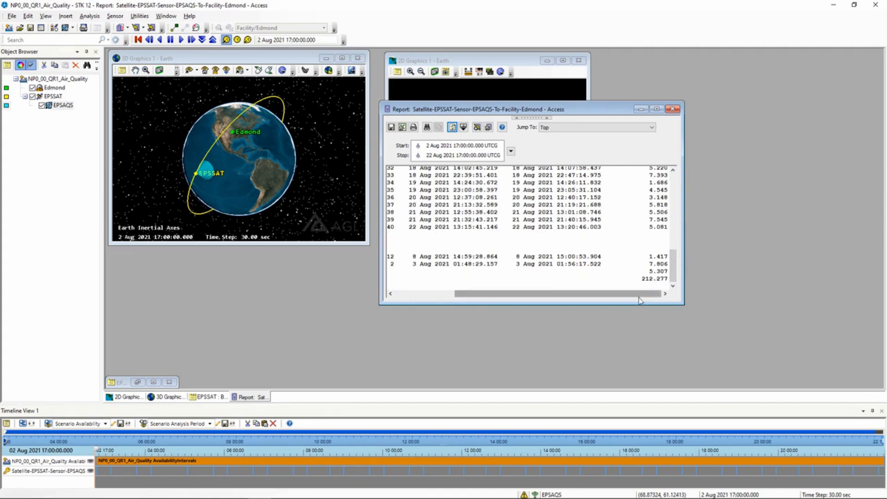
click(137, 381)
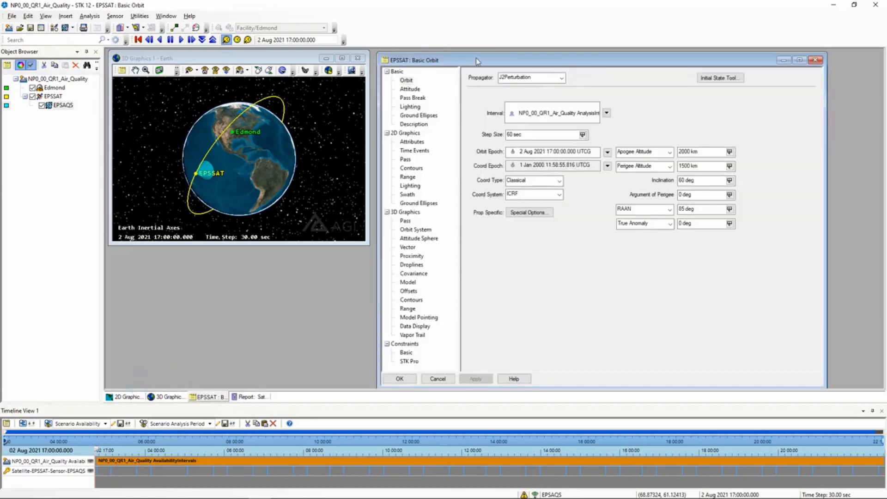
Tile the EPSSAT orbit properties, Edmond access report, 3D globe and 2D map windows vertically
drag(479, 61, 286, 123)
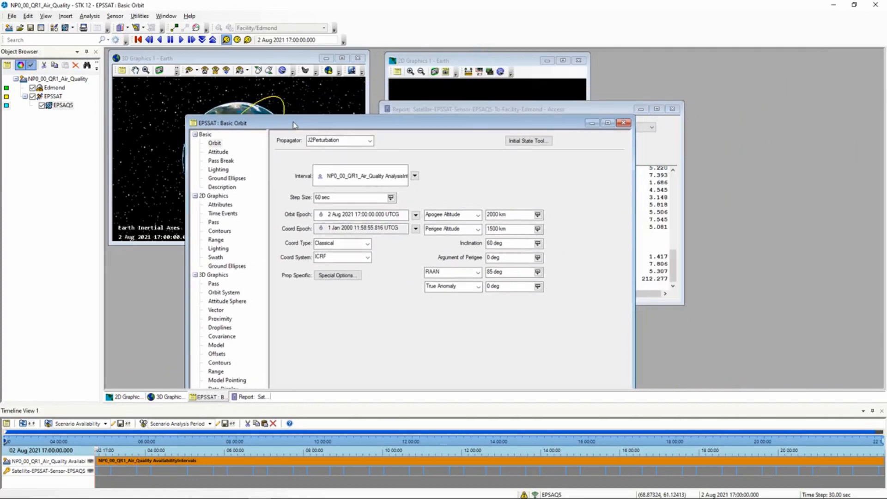
click(161, 16)
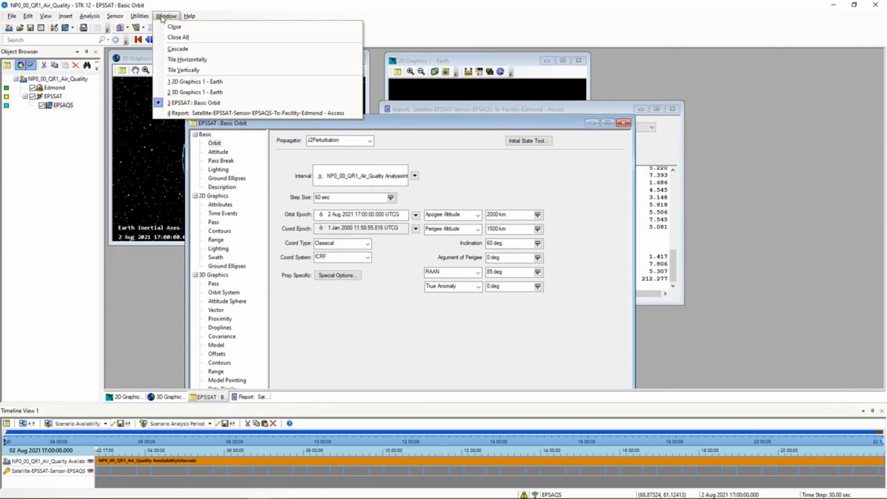
click(185, 69)
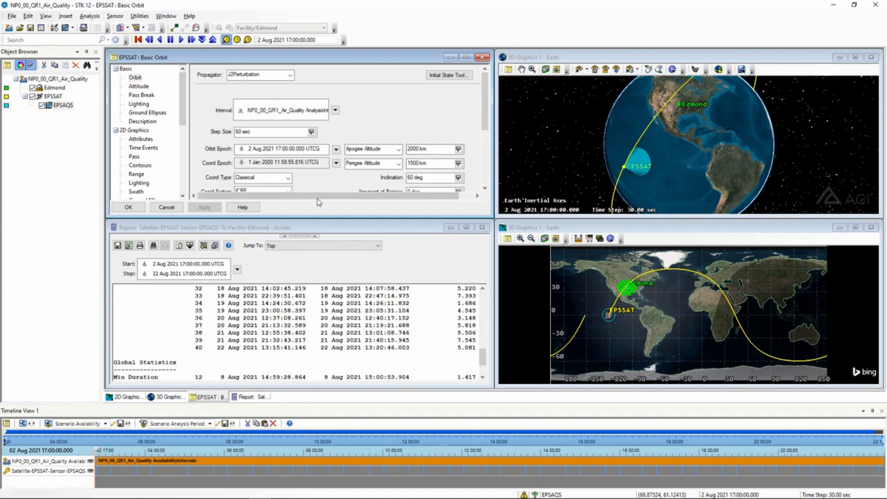
drag(317, 195, 333, 195)
drag(487, 97, 486, 124)
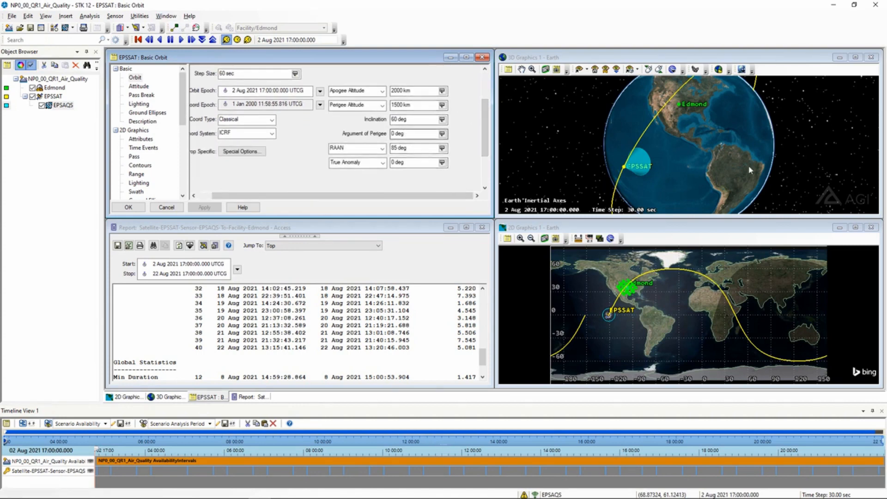
drag(729, 144, 710, 141)
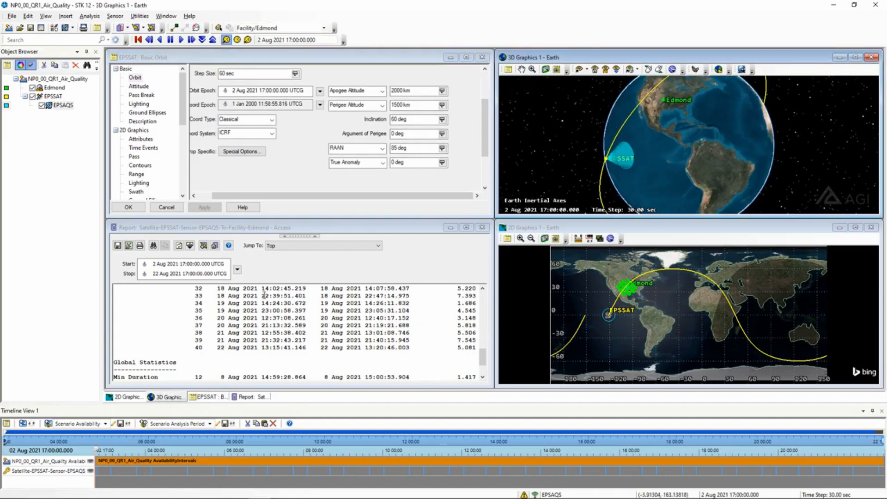
Change EPSSAT's apogee altitude to 2500 km and apply it
click(402, 91)
key(BackSpace)
text(5)
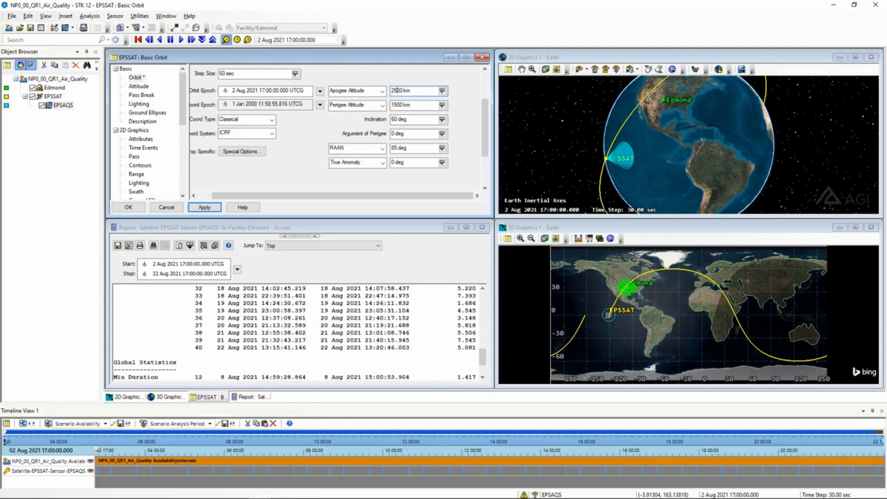
click(207, 207)
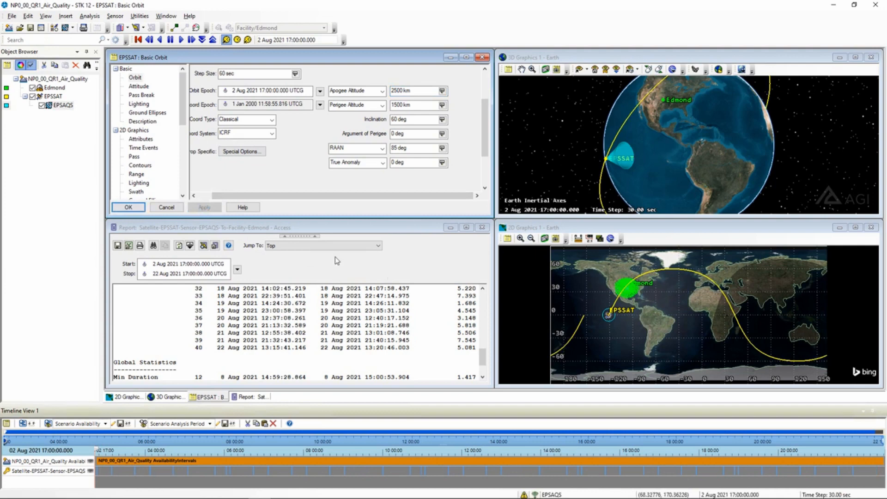
Refresh the Edmond access report: 42 passes totalling 279.376 minutes
click(334, 227)
click(179, 245)
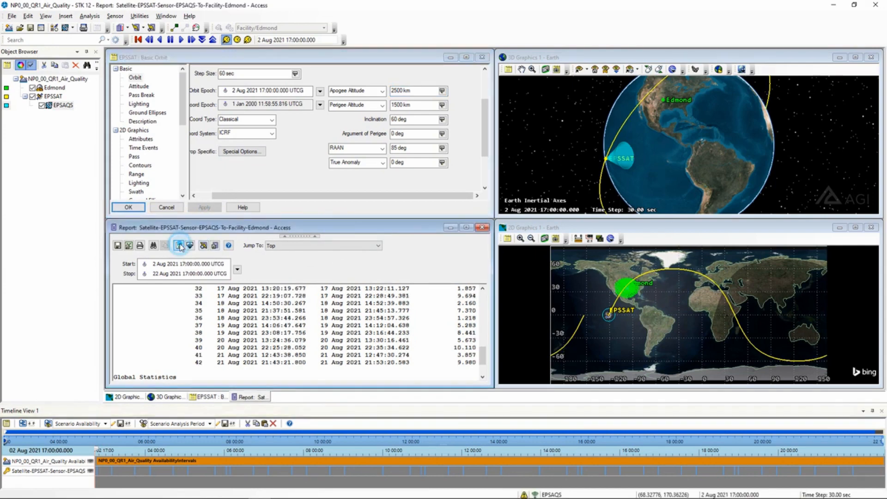
scroll(452, 362, down, 2)
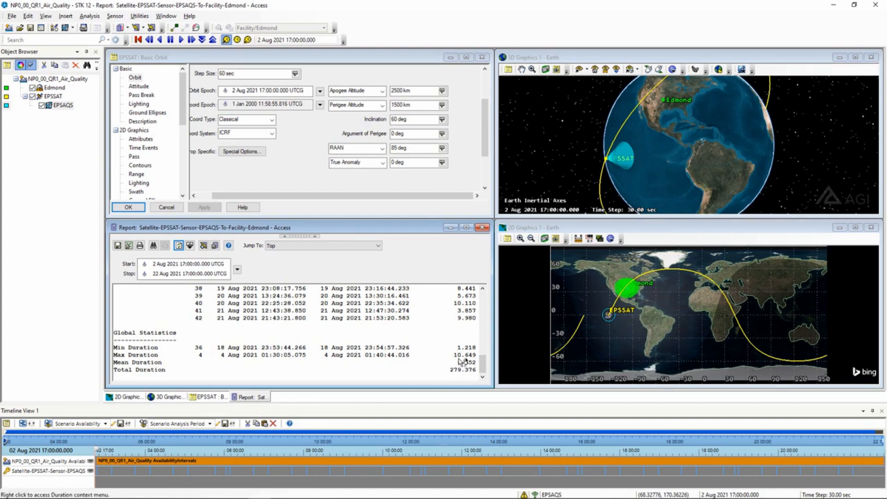
right_click(64, 106)
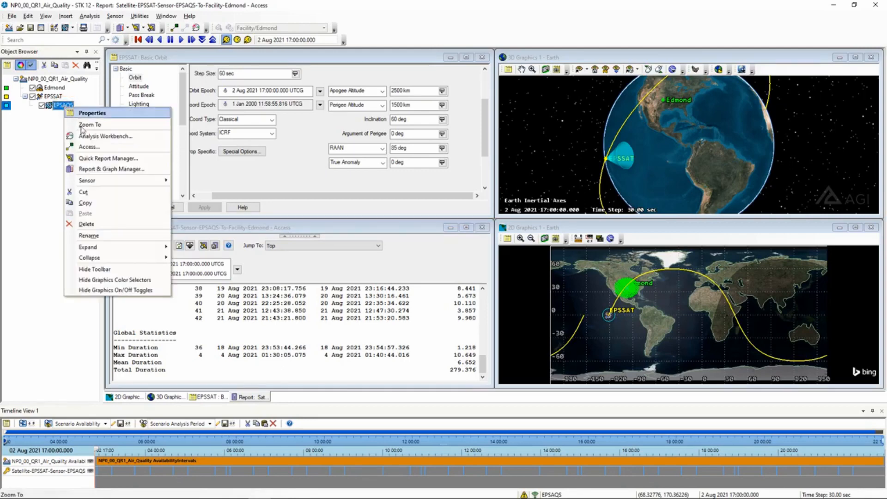
click(31, 169)
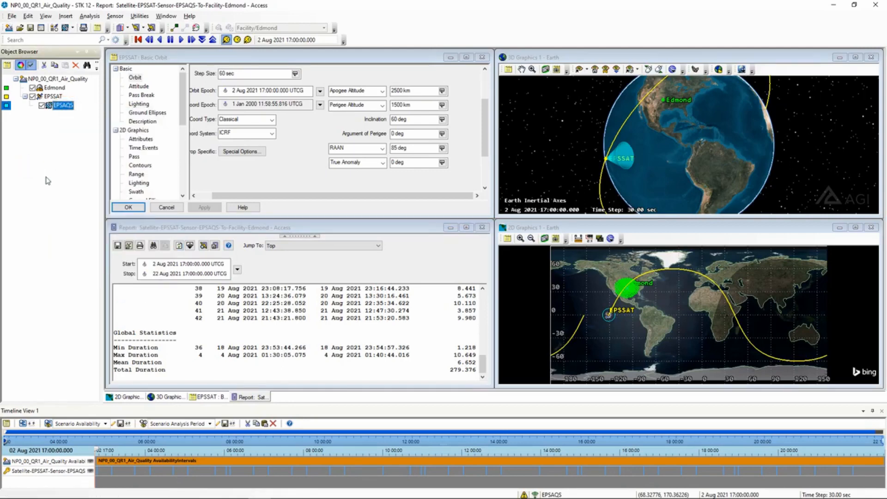